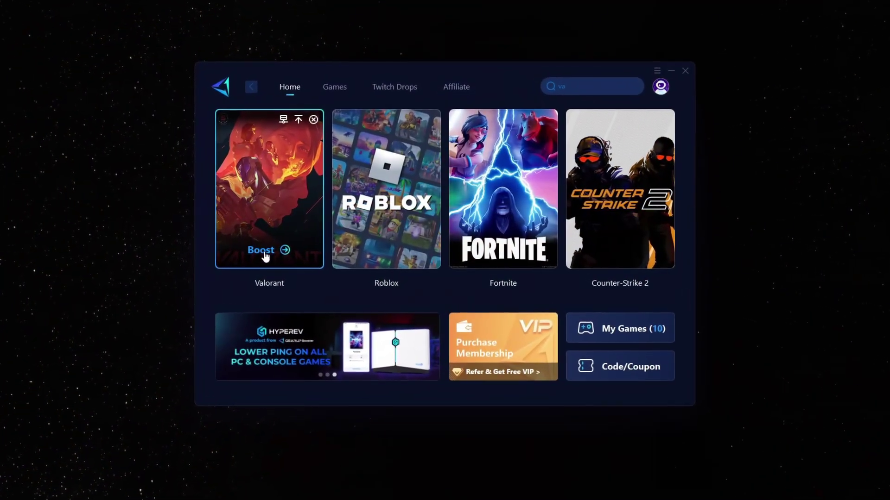
Boost Valorant in GearUP Booster and expand the AP SERVERS region list.
left_click(211, 271)
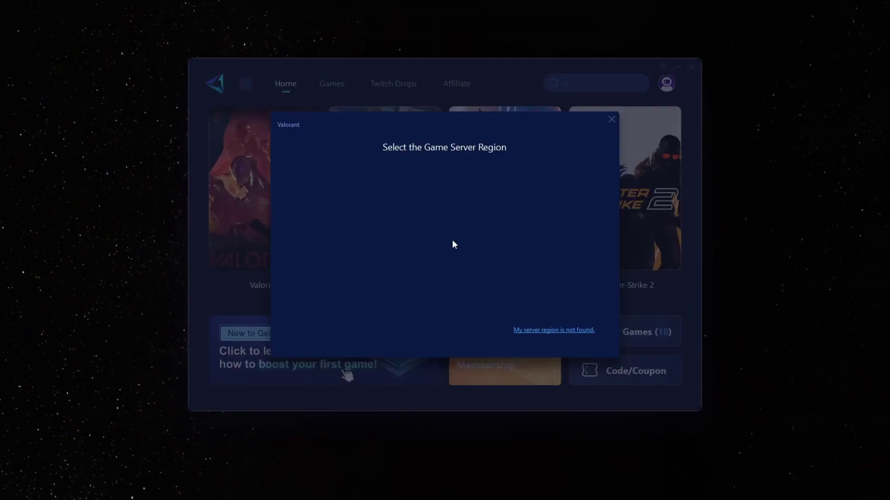
left_click(429, 203)
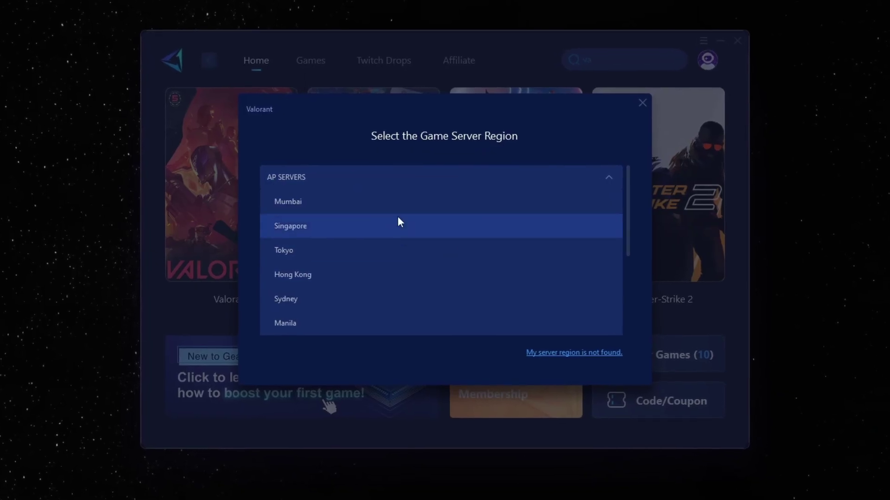
scroll(398, 217, "down", 3)
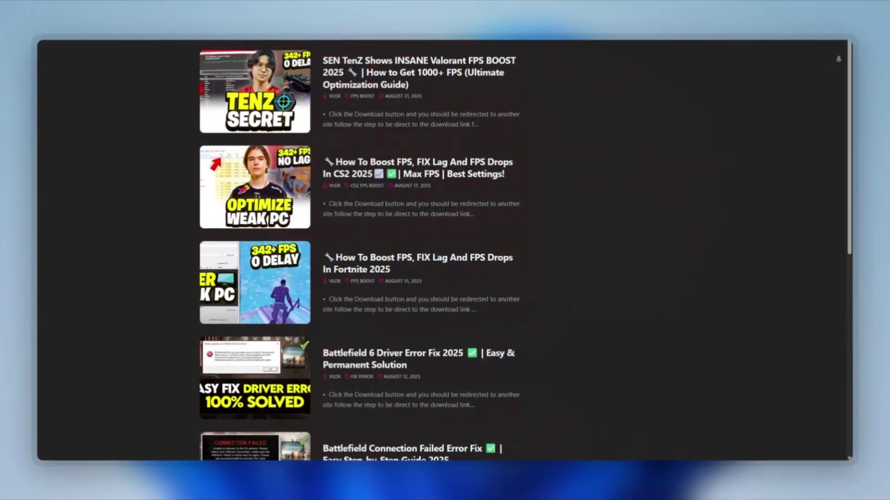
scroll(445, 250, "down", 2)
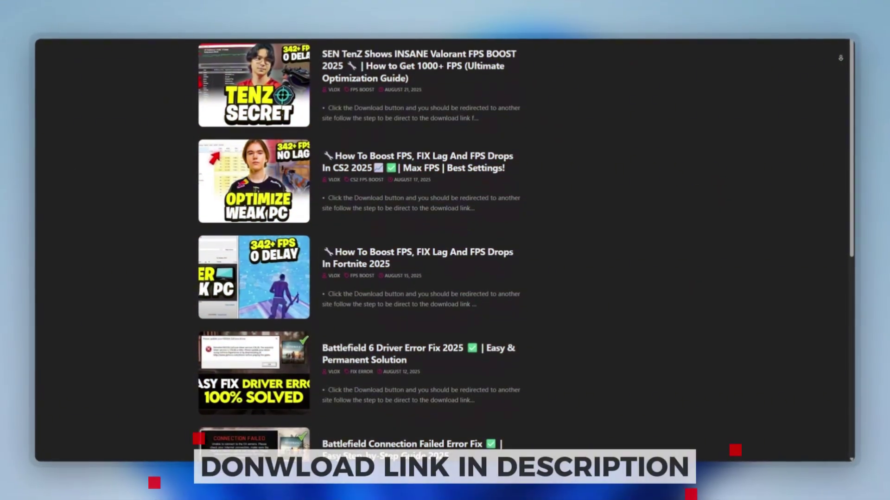
scroll(444, 250, "down", 2)
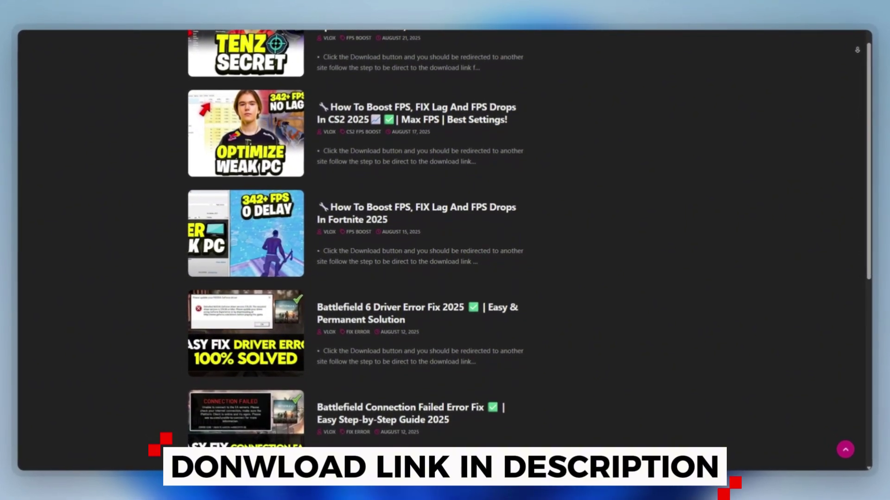
scroll(445, 251, "down", 2)
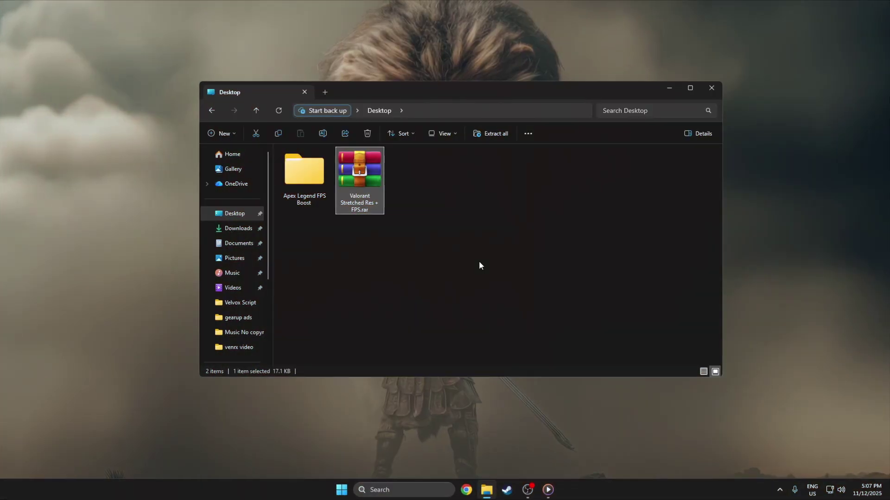
From Valorant Stretched Res + FPS > 1-MSI Mode Utility 3.0, run the utility as administrator and confirm.
double_click(419, 181)
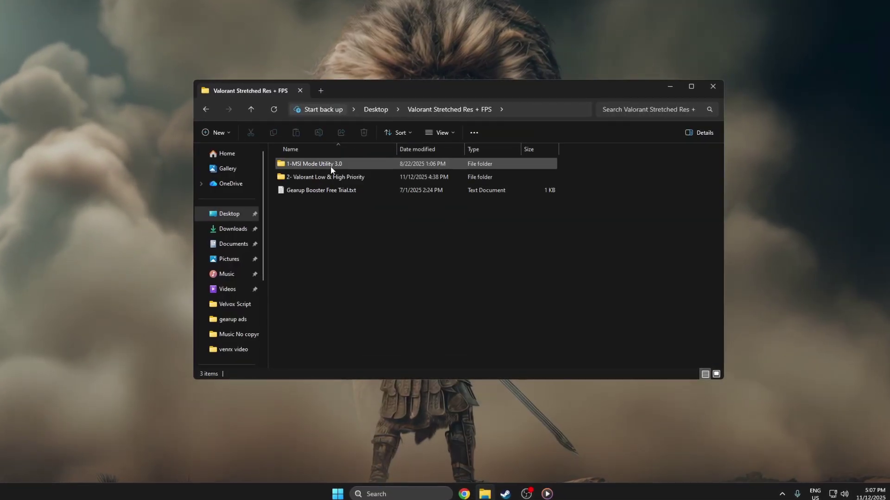
left_click(326, 164)
double_click(325, 165)
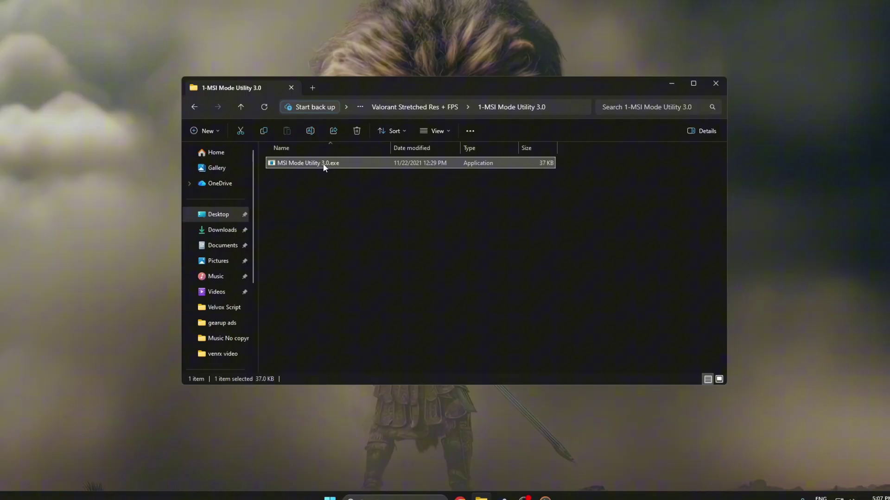
right_click(316, 165)
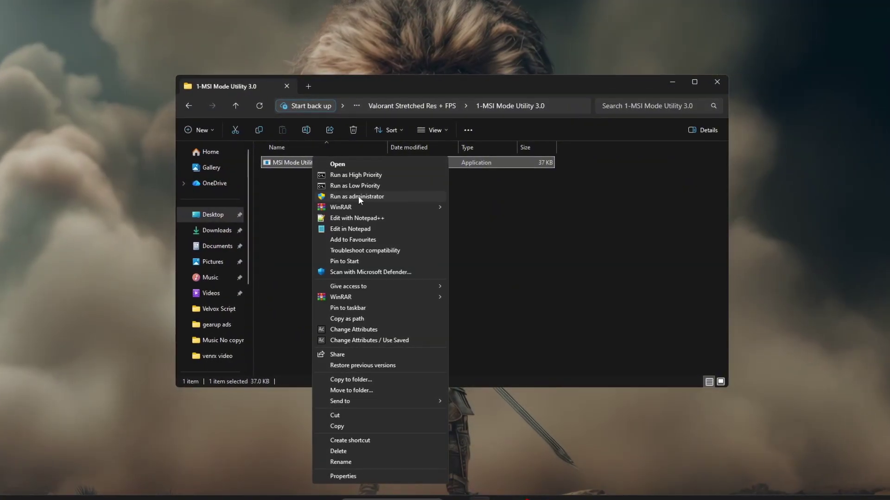
left_click(358, 196)
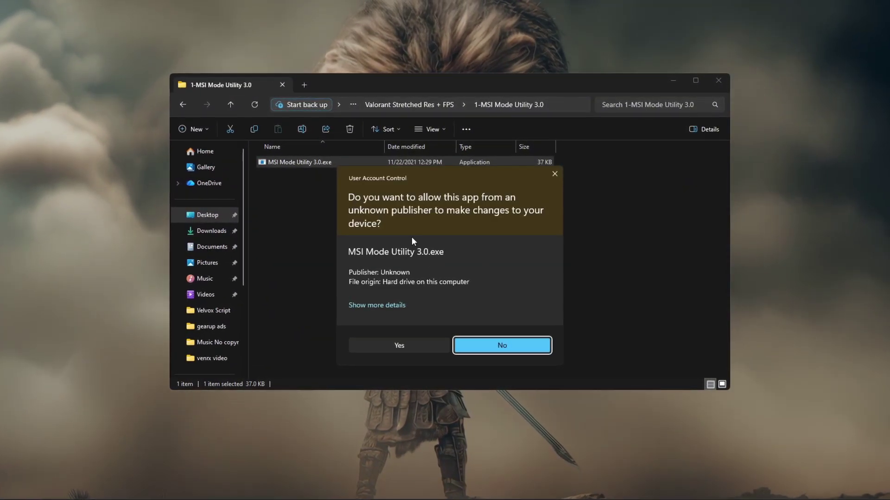
left_click(412, 347)
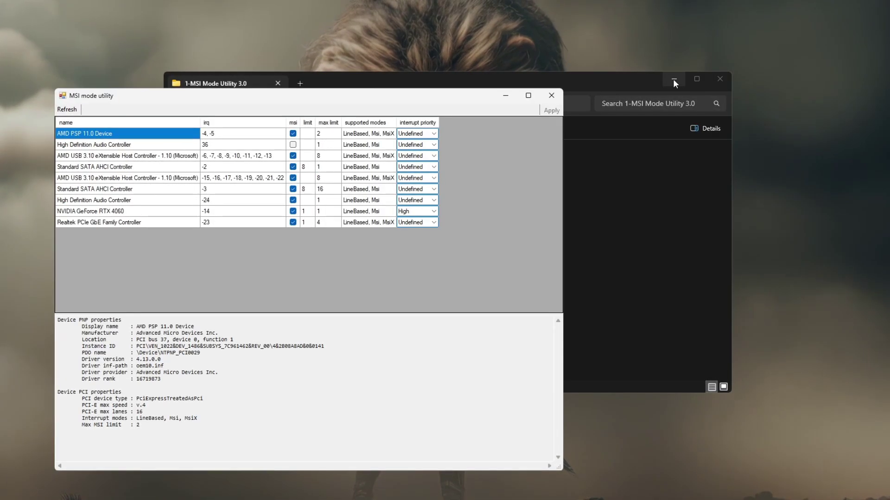
Set the NVIDIA GeForce RTX 4060's interrupt priority to High and apply it.
left_click(673, 79)
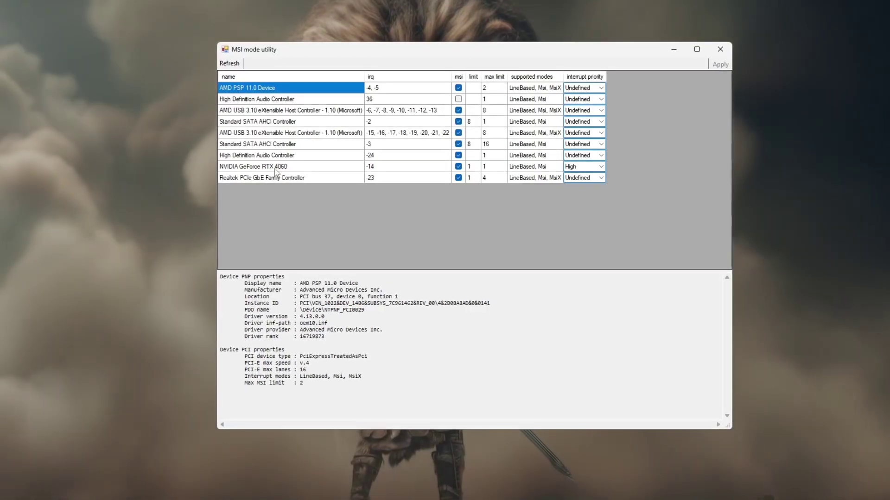
left_click(263, 167)
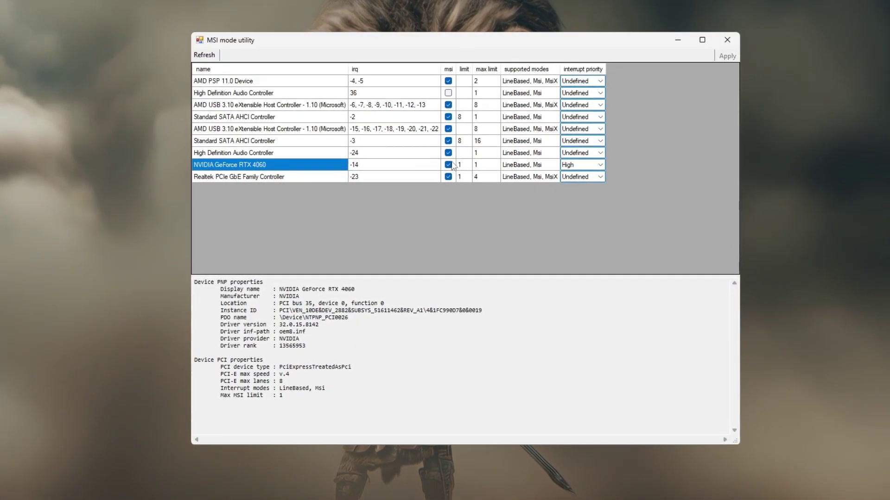
left_click(591, 168)
left_click(591, 168)
left_click(556, 176)
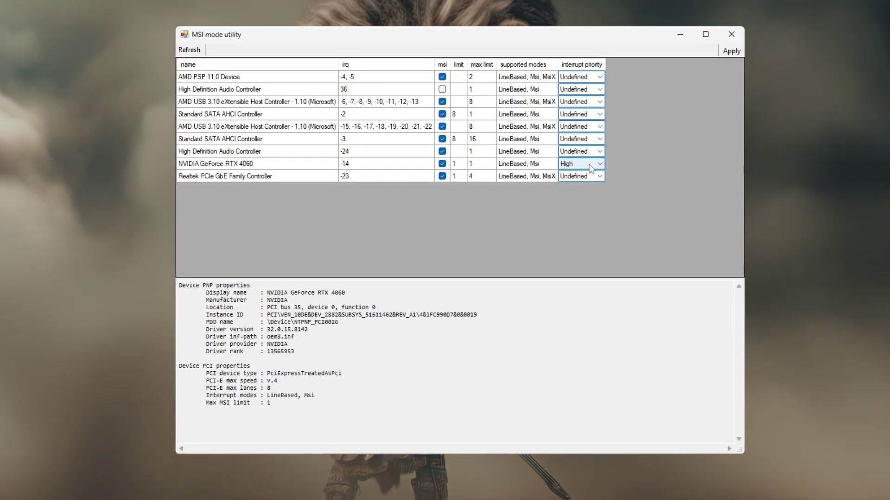
left_click(727, 48)
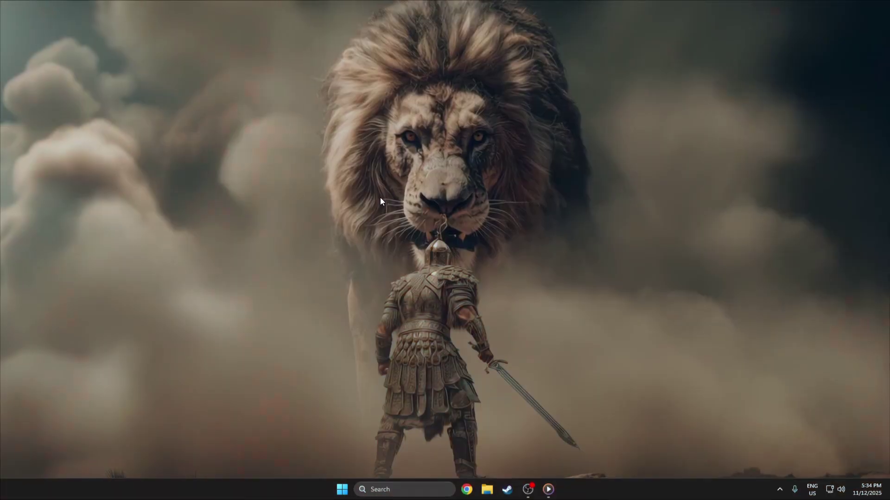
Open NVIDIA Control Panel from the desktop menu to the Adjust desktop size and position page.
right_click(380, 197)
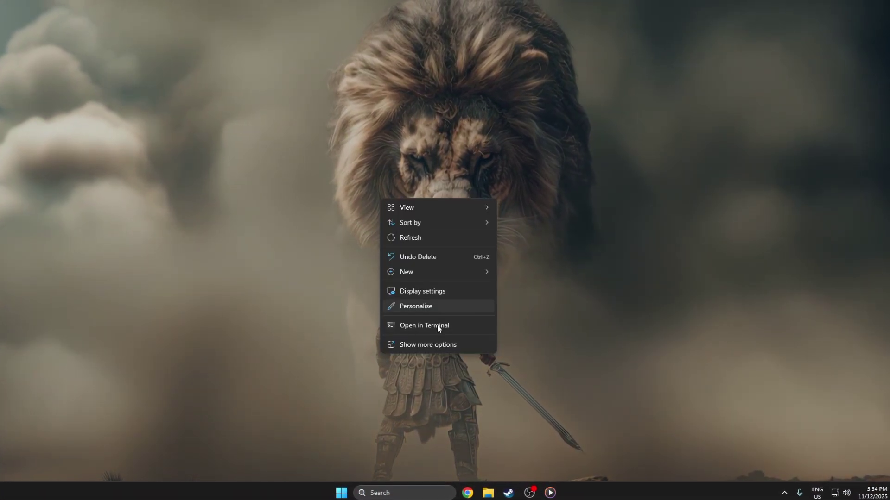
left_click(426, 274)
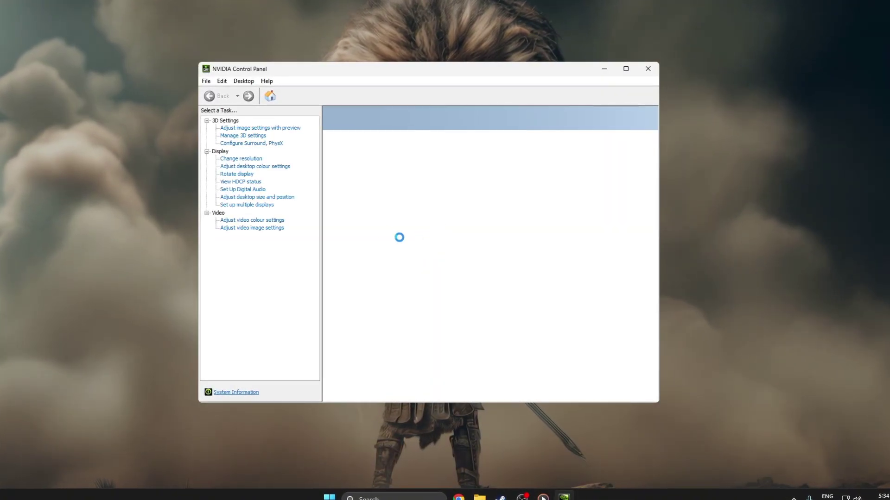
left_click(258, 199)
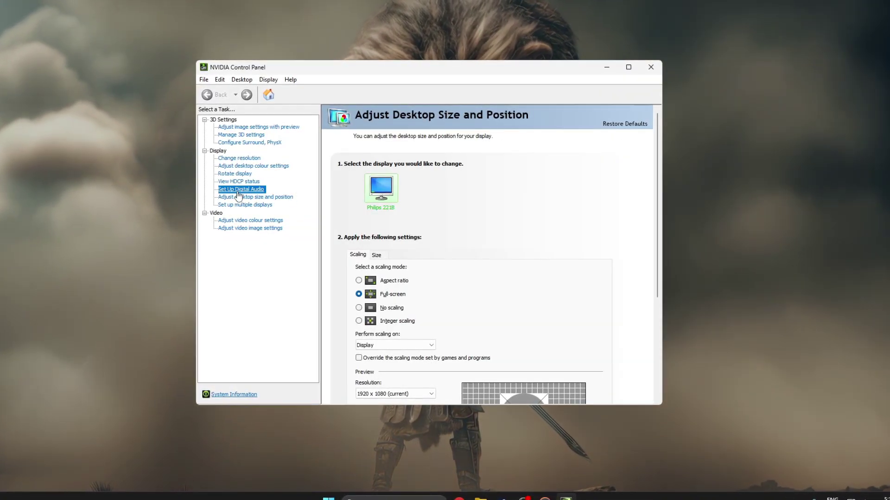
left_click(238, 198)
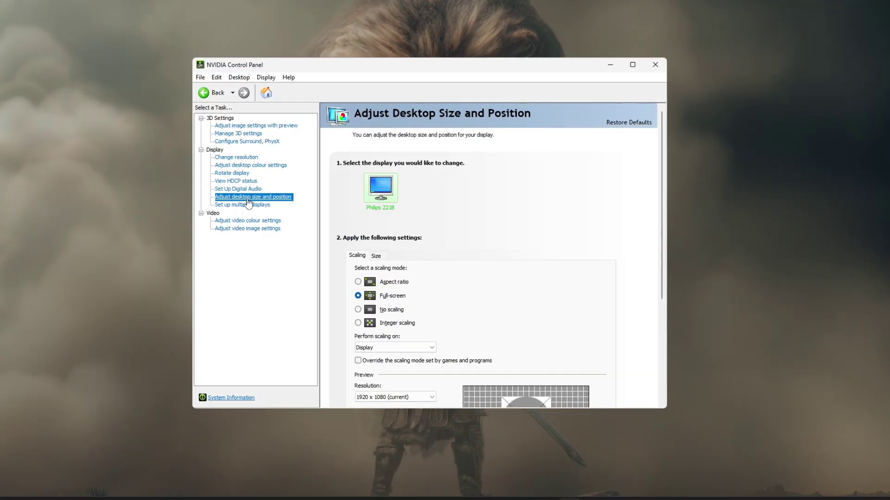
scroll(385, 238, "down", 3)
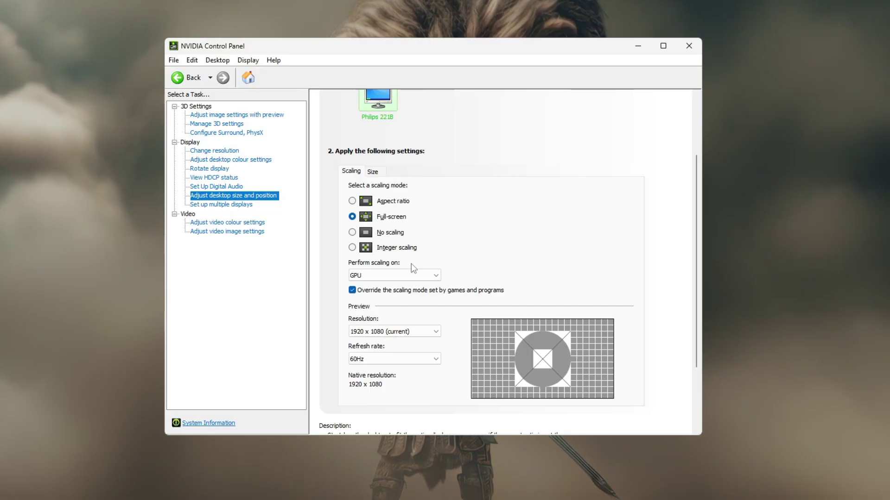
Open Change resolution's Customise and Create Custom Resolution dialogs for 1440 x 1080, then cancel both.
left_click(214, 151)
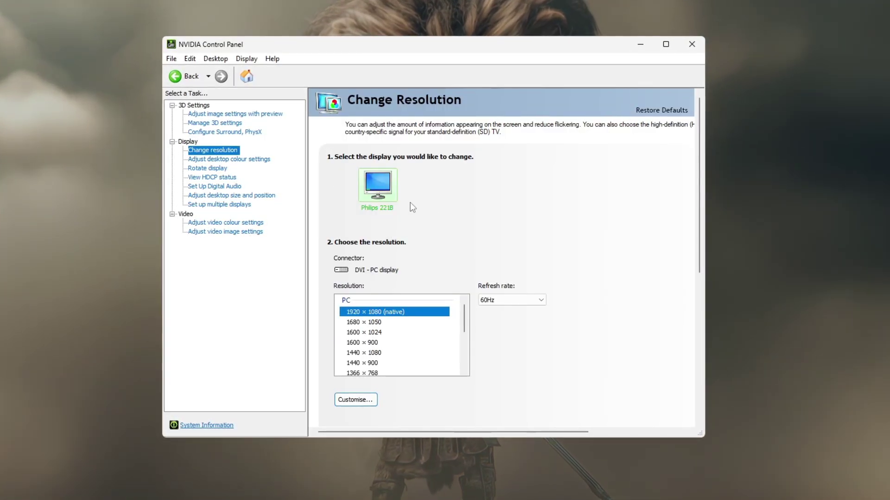
scroll(351, 242, "down", 3)
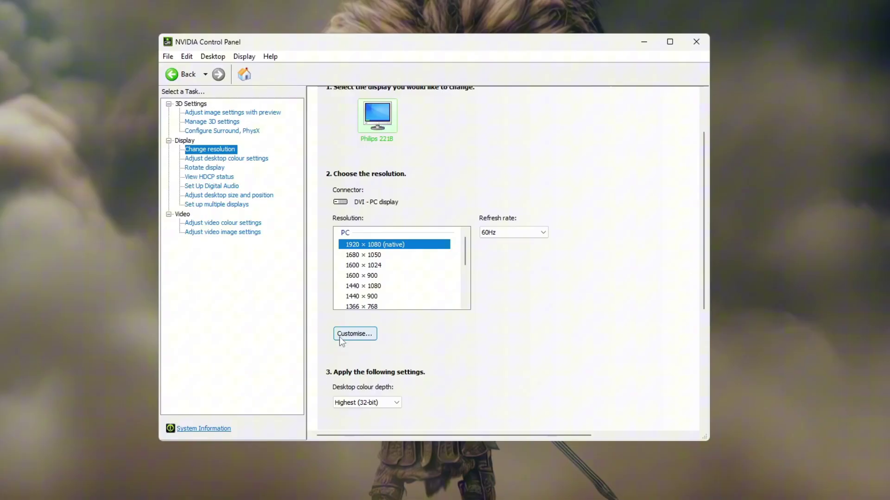
left_click(348, 335)
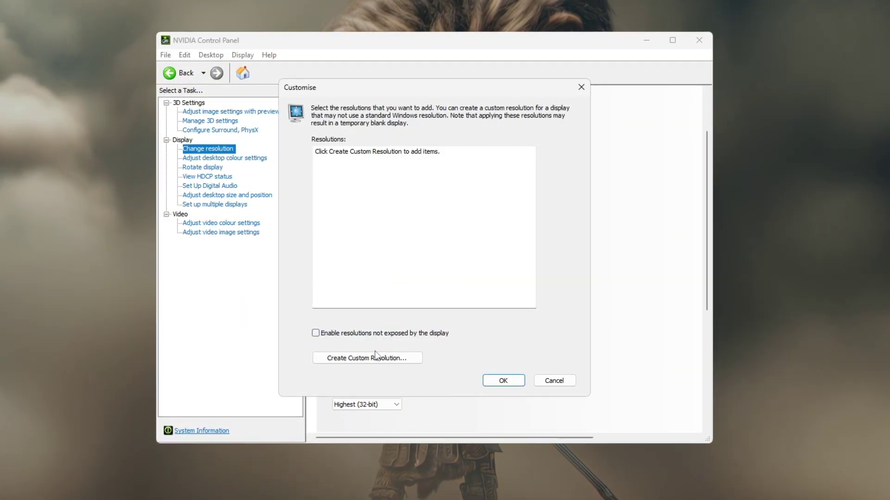
left_click(349, 365)
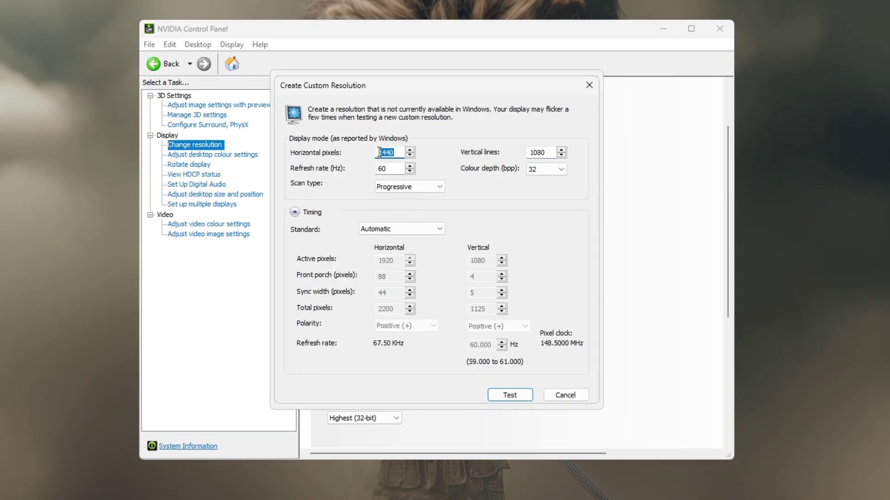
key("Tab")
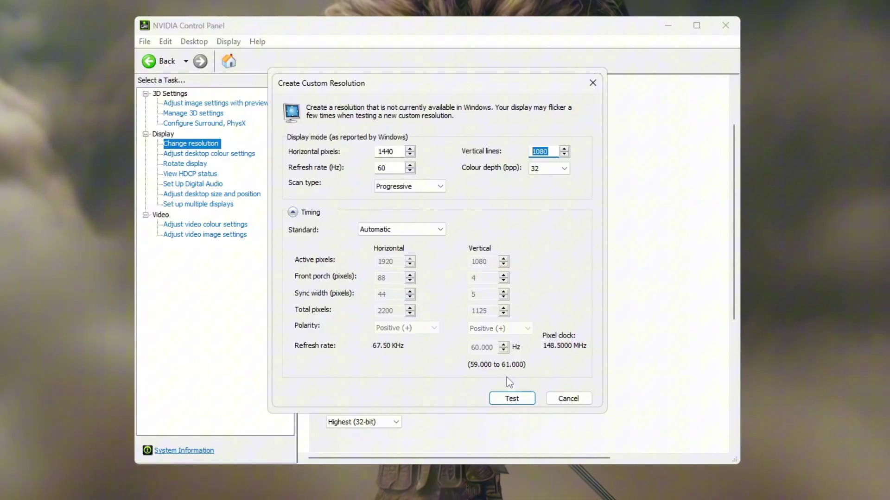
left_click(549, 402)
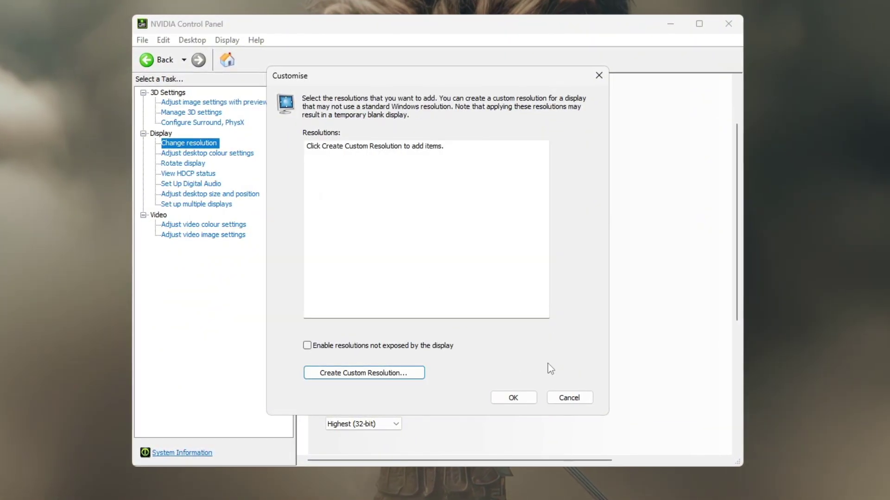
left_click(575, 398)
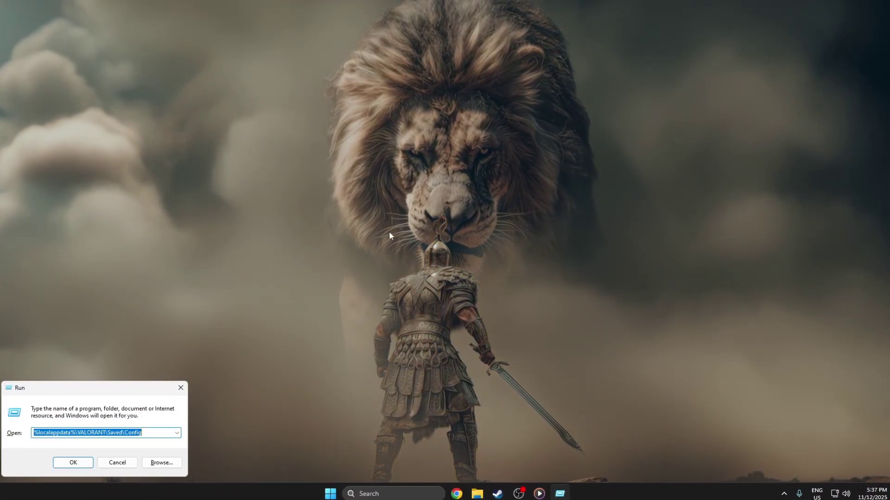
Run %localappdata%\VALORANT\Saved\Config to open Valorant's Config folder.
left_click_drag(430, 174, 430, 167)
left_click(487, 214)
double_click(486, 214)
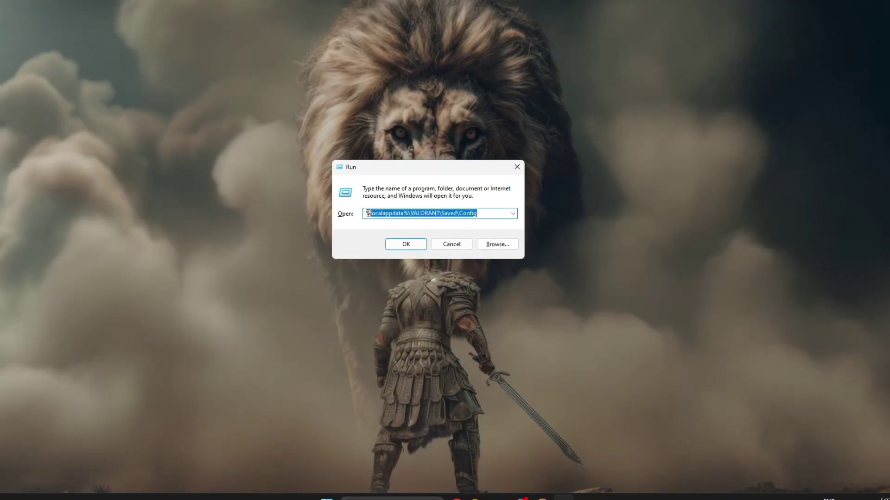
left_click_drag(480, 214, 358, 213)
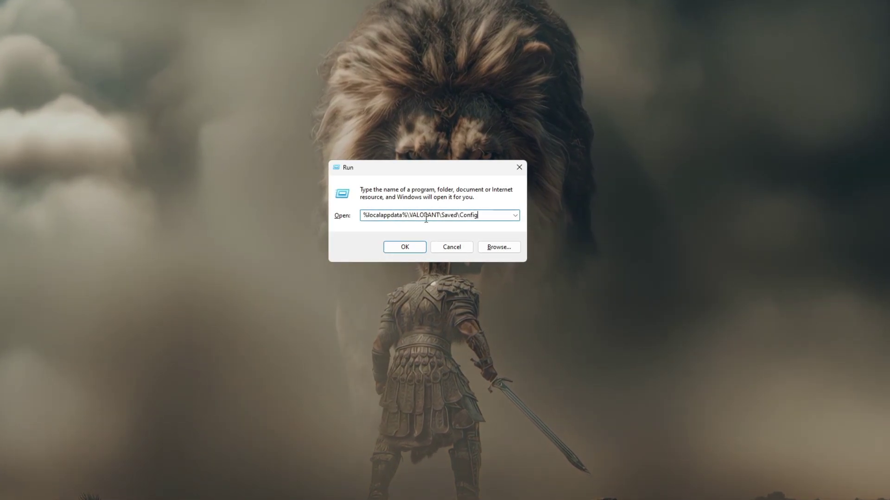
left_click(403, 248)
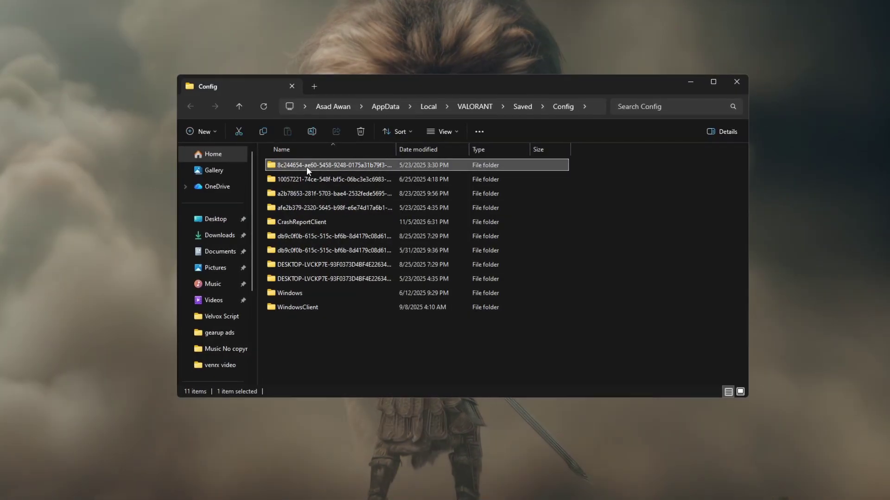
Go into the account folder, then Windows, and open GameUserSettings.ini in Notepad.
double_click(306, 165)
double_click(305, 167)
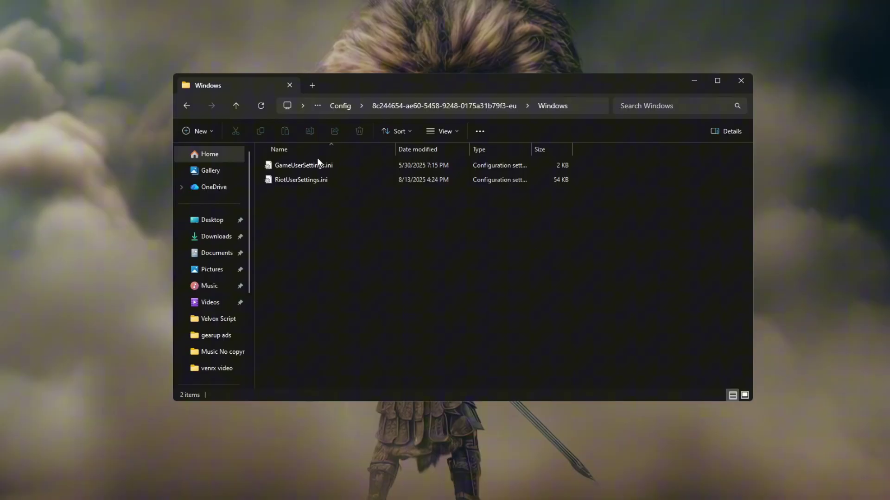
left_click(310, 165)
right_click(301, 165)
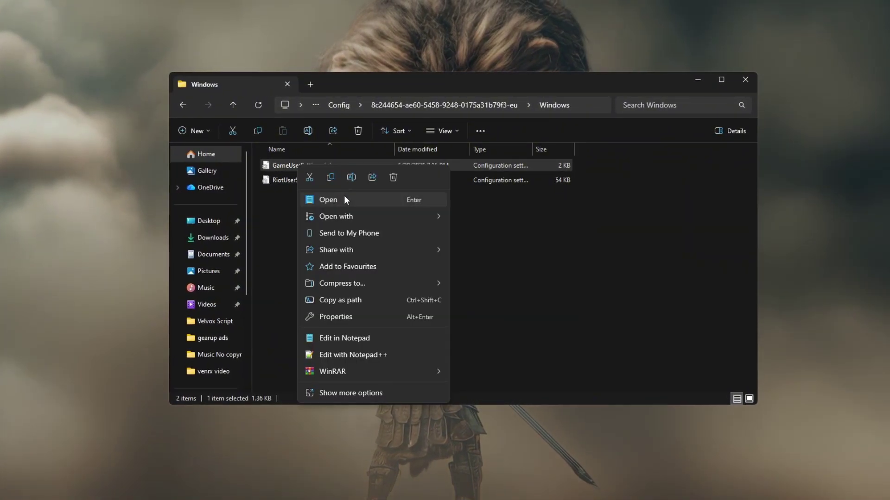
left_click(344, 197)
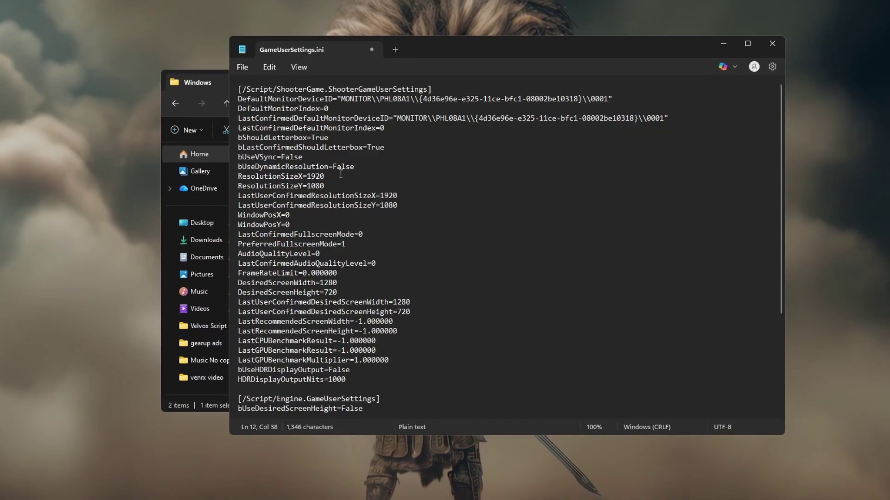
Replace the 1920 after ResolutionSizeX= with 1440.
left_click(336, 176)
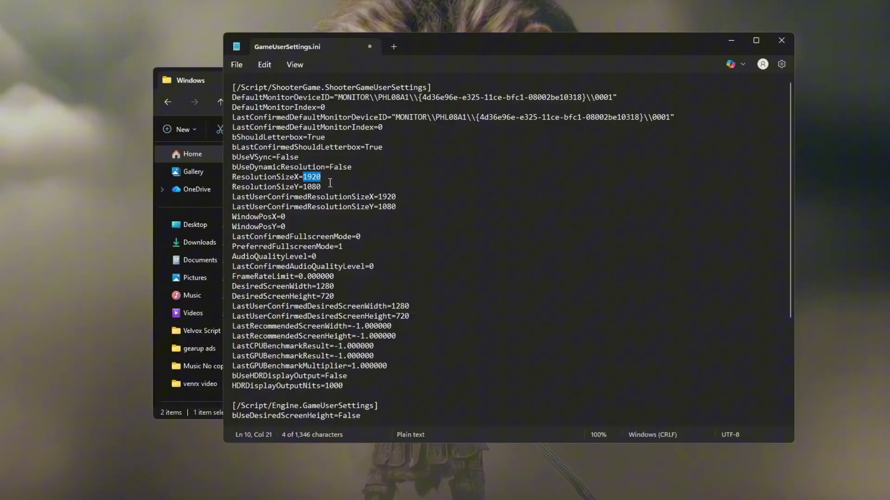
type("1440")
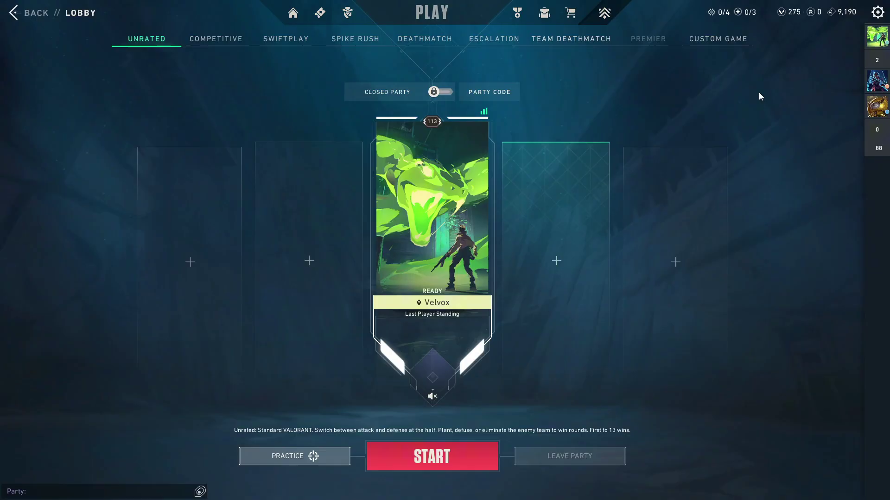
In Valorant's Video settings, choose 1,440 x 1,080 4:3 resolution and keep Fullscreen display mode.
left_click(874, 19)
left_click(444, 187)
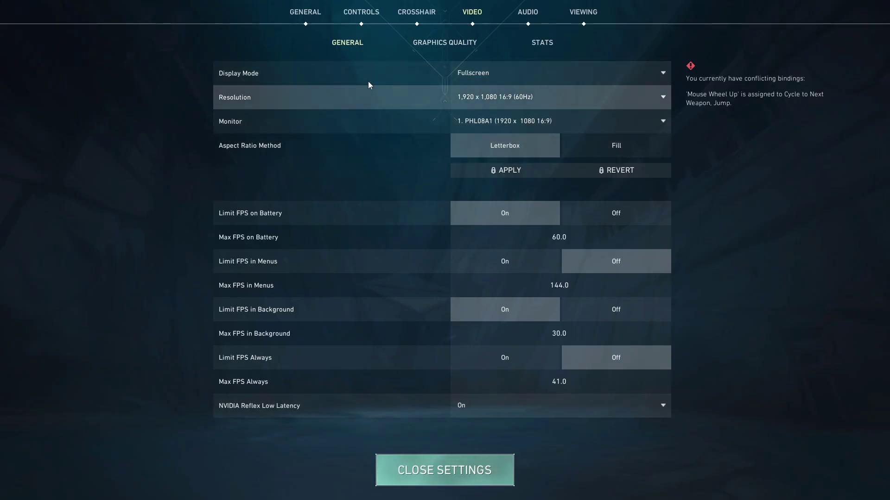
left_click(481, 91)
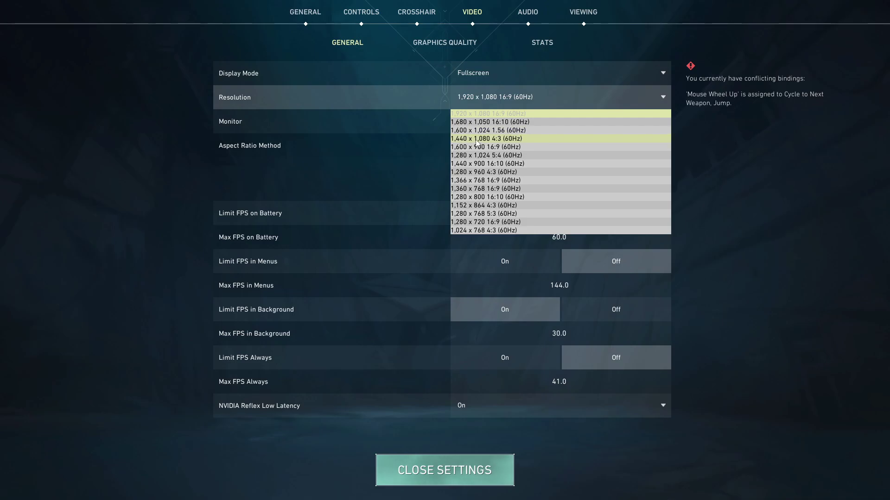
left_click(477, 139)
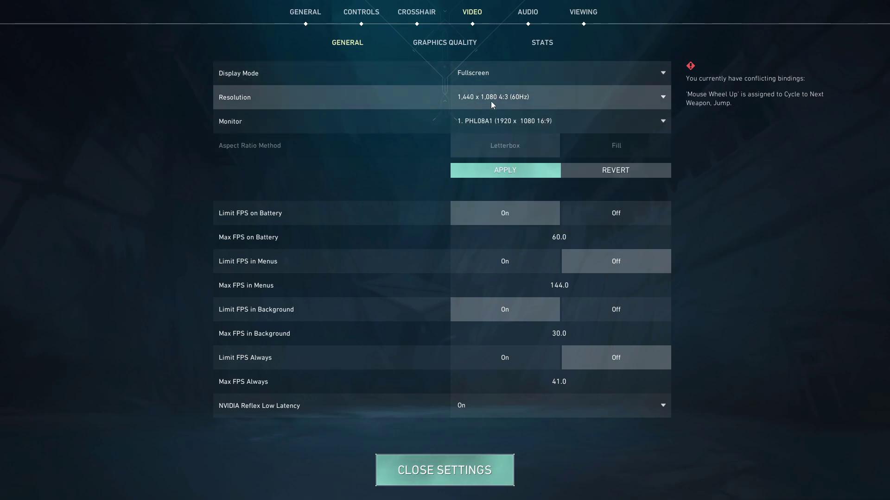
left_click(472, 76)
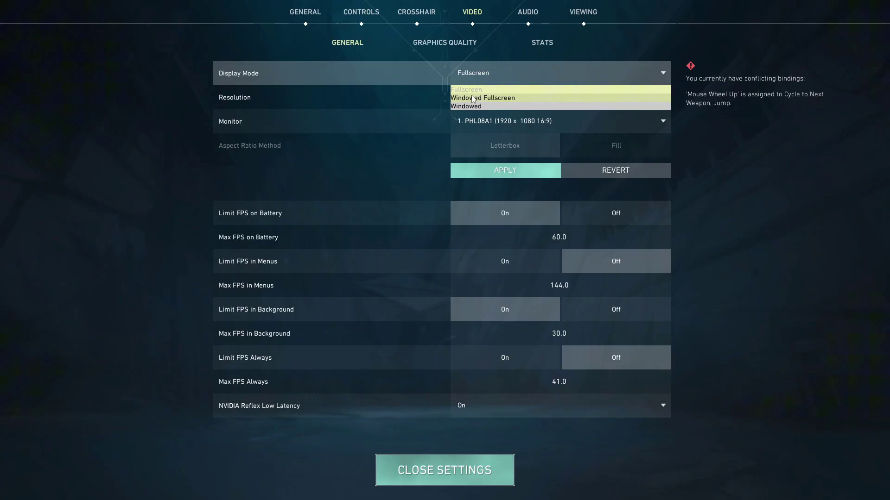
left_click(466, 91)
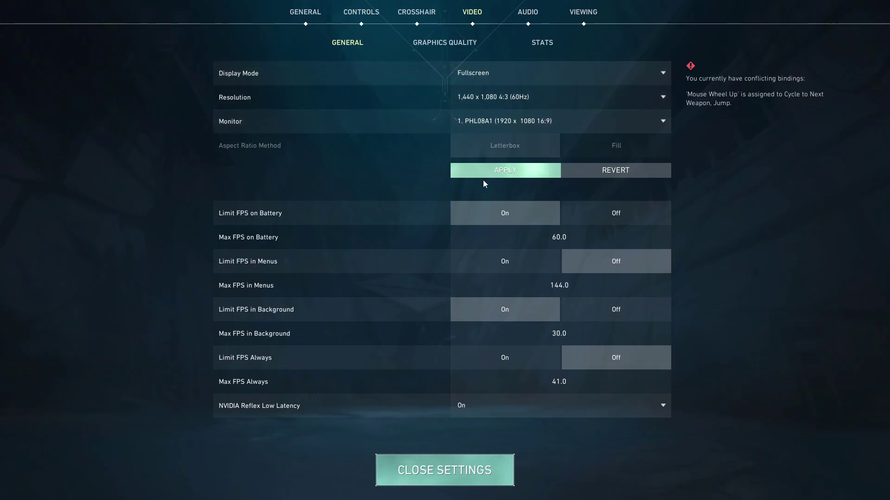